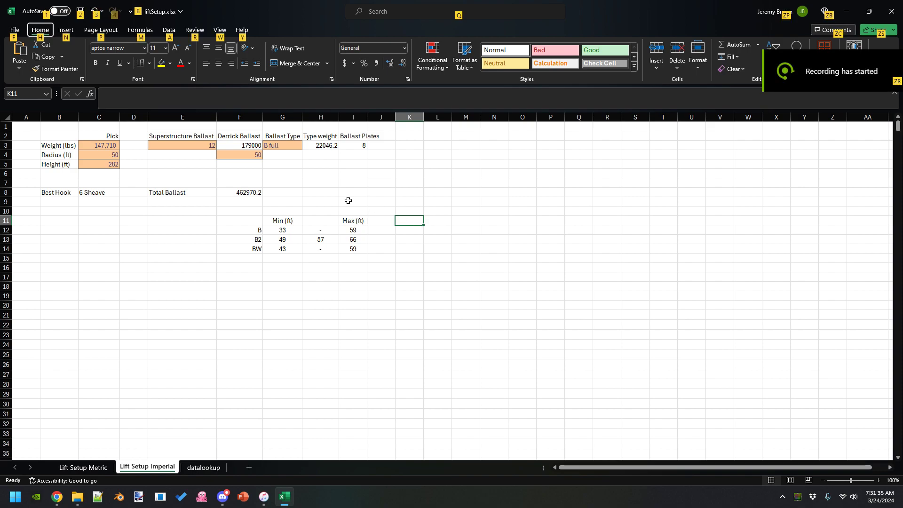
# - Switch to Lift Setup Metric, view liftSetup.xlsx in the FS22_LiebherrLR1600_2 folder, then return to Excel
pyautogui.press('Escape')
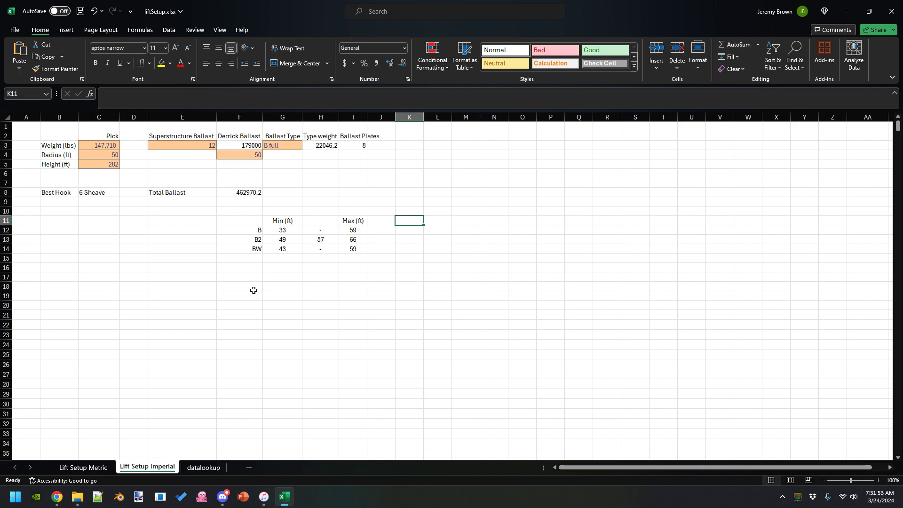
pyautogui.click(91, 469)
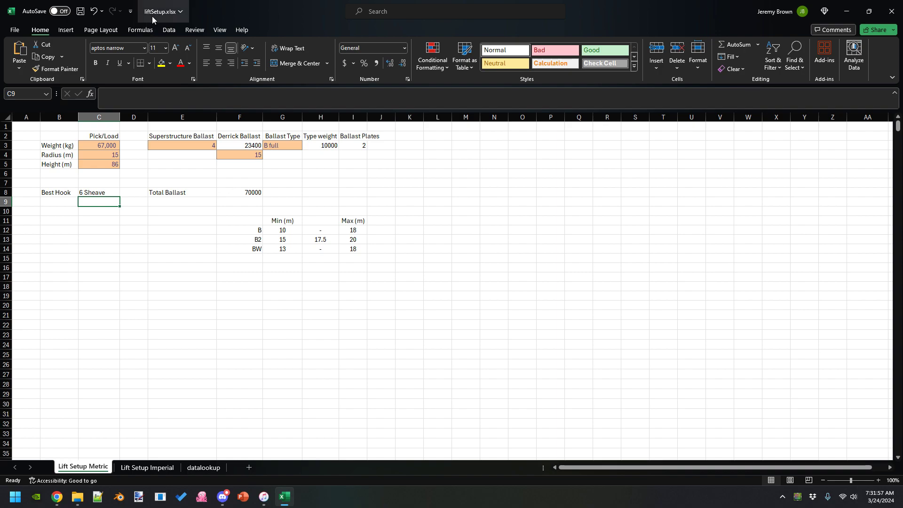
pyautogui.click(78, 497)
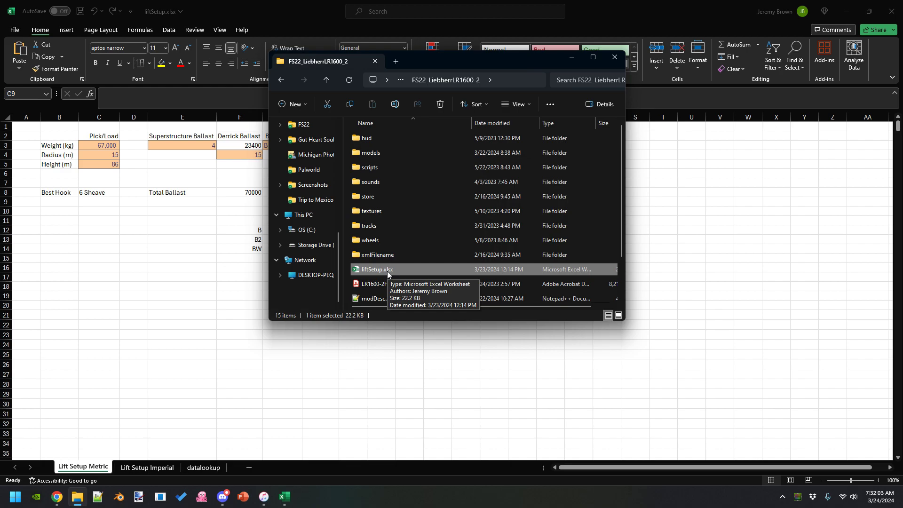
pyautogui.click(294, 19)
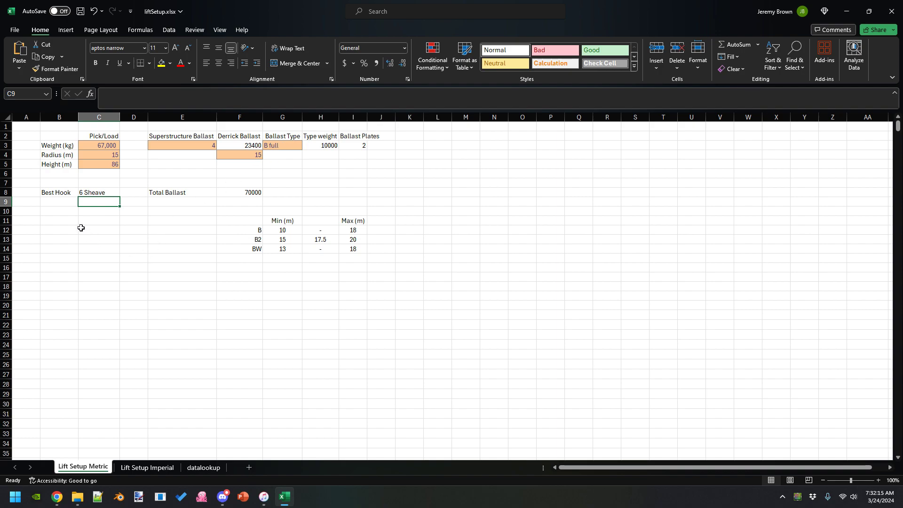
# - Compare the Lift Setup Metric and Imperial sheets' load weight of 67,000 kg in C3
pyautogui.click(141, 467)
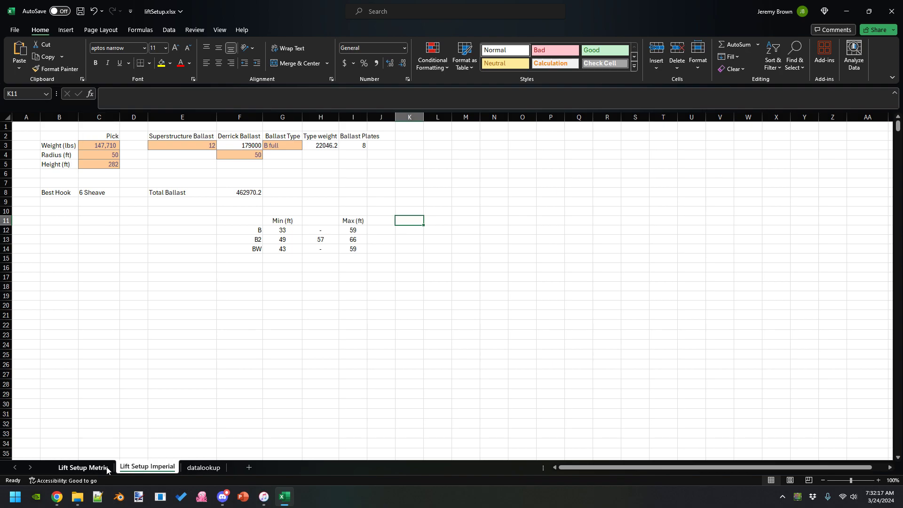
pyautogui.click(107, 468)
pyautogui.click(108, 145)
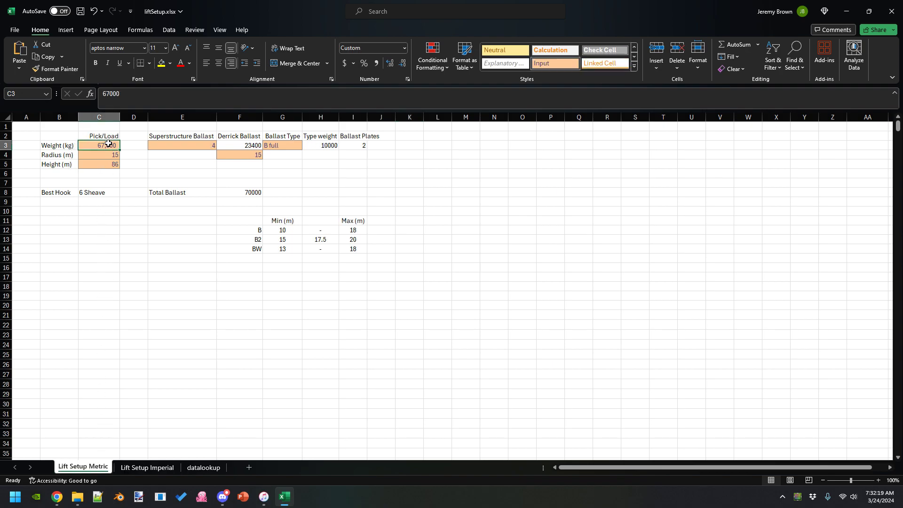
pyautogui.click(150, 466)
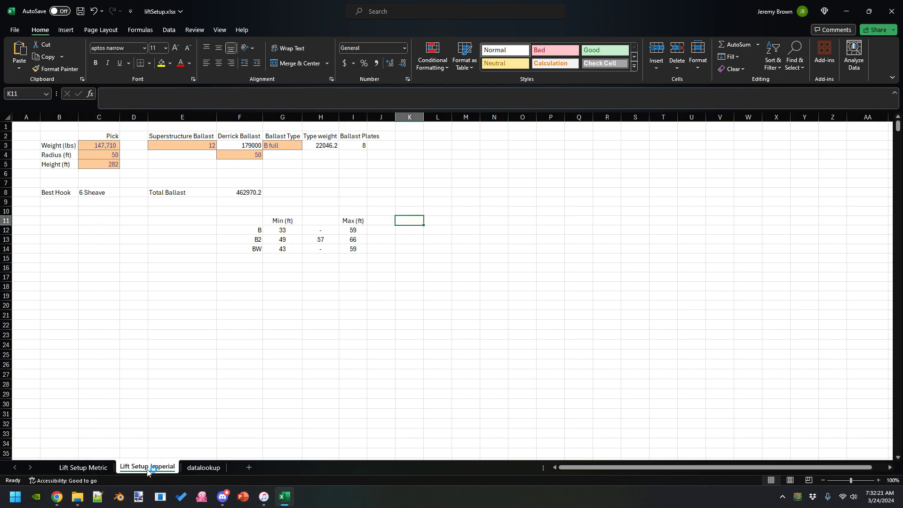
pyautogui.click(89, 467)
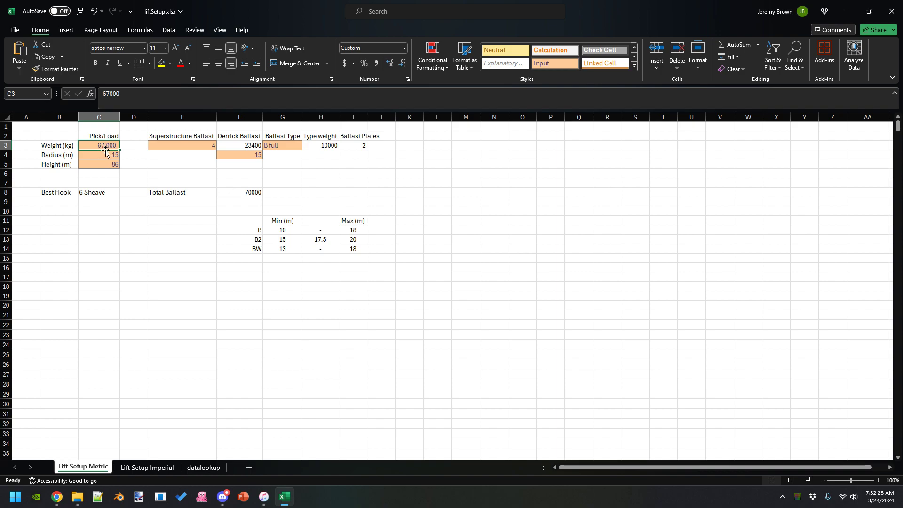
# - Review the 15 m radius, 86 m height and superstructure ballast 4 in C4, C5 and E3
pyautogui.click(103, 157)
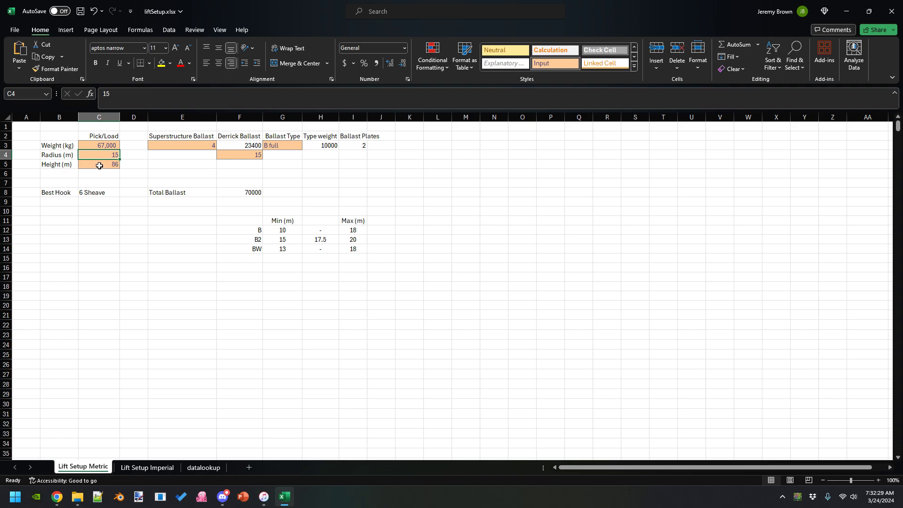
pyautogui.click(99, 166)
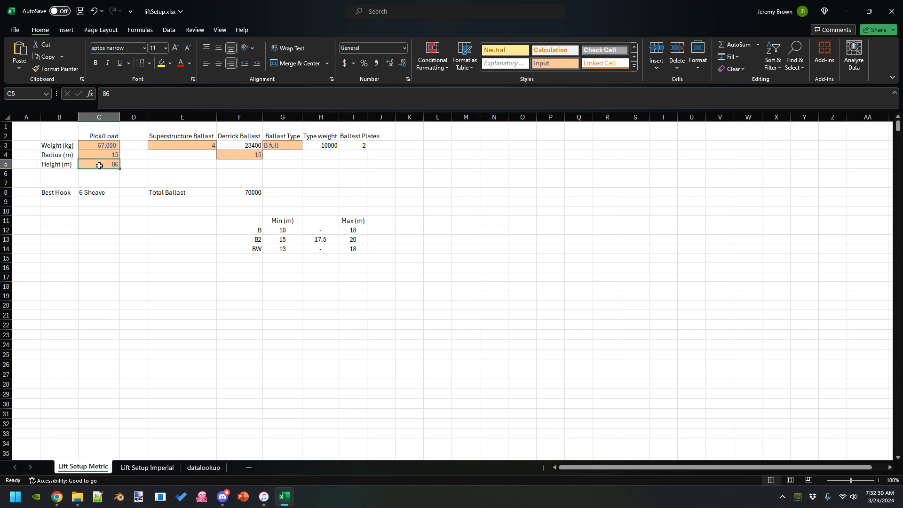
pyautogui.click(162, 146)
# - Choose 18 for superstructure ballast in E3, then check the derrick ballast formula in F3 and input in F4
pyautogui.click(221, 147)
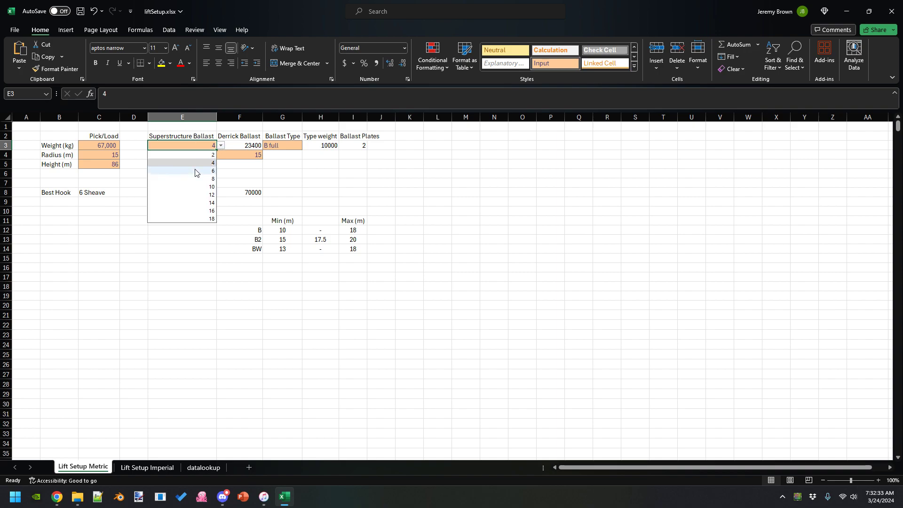
pyautogui.click(193, 219)
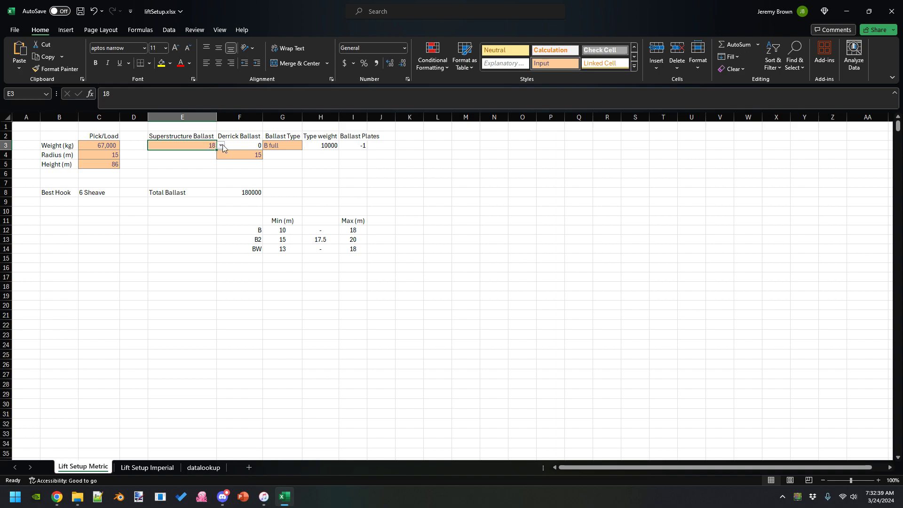
pyautogui.click(243, 144)
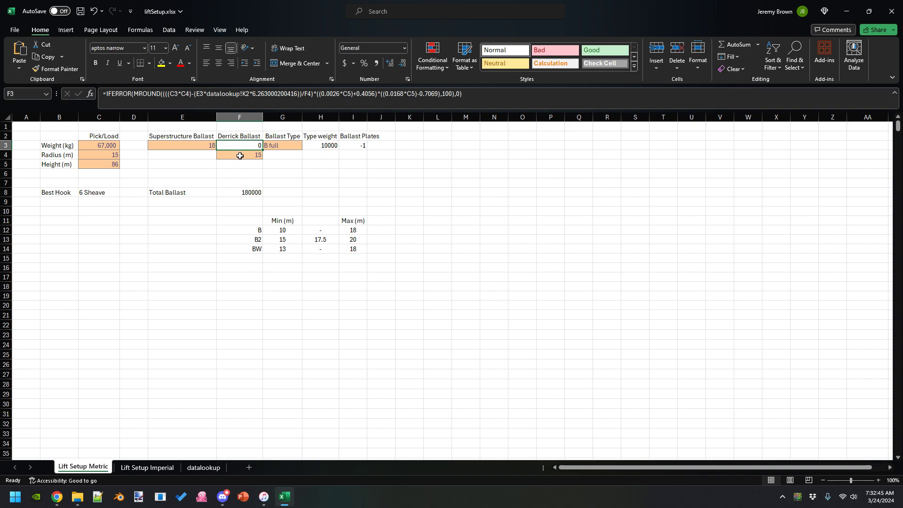
pyautogui.click(240, 155)
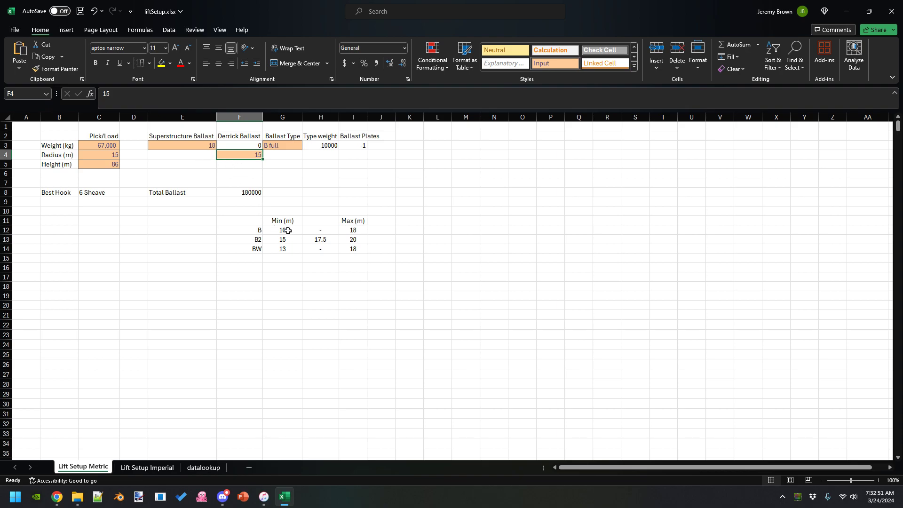
# - Select the B and B2 radius limit rows, cancel the replace-data prompt, and check B's minimum and maximum radius
pyautogui.moveTo(247, 230); pyautogui.dragTo(337, 229)
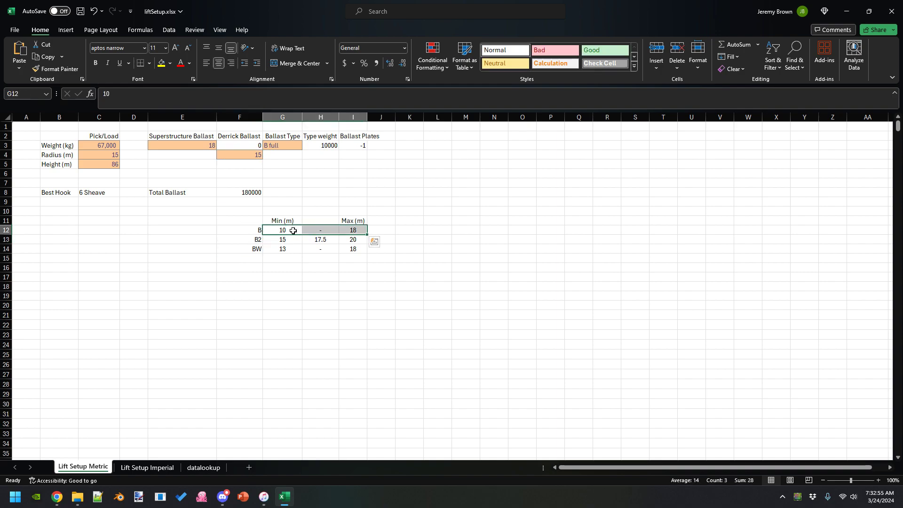
pyautogui.moveTo(282, 240); pyautogui.dragTo(311, 249)
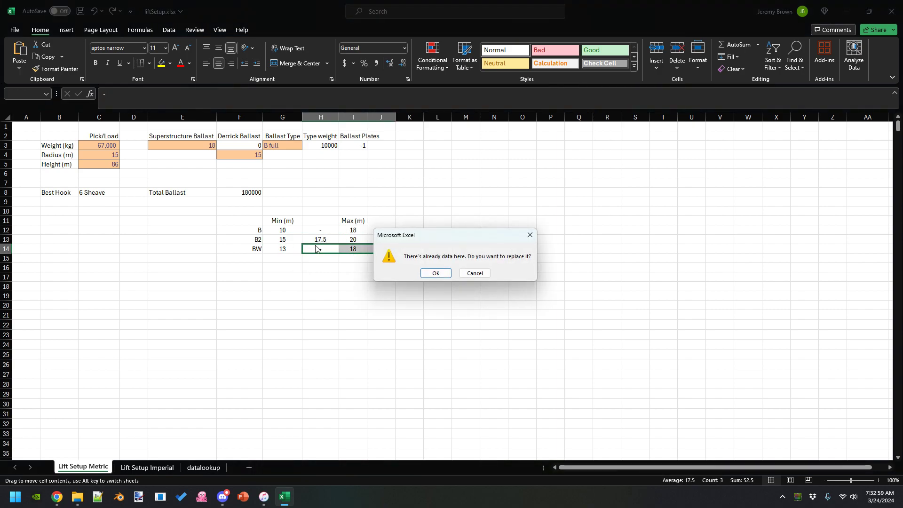
pyautogui.click(469, 270)
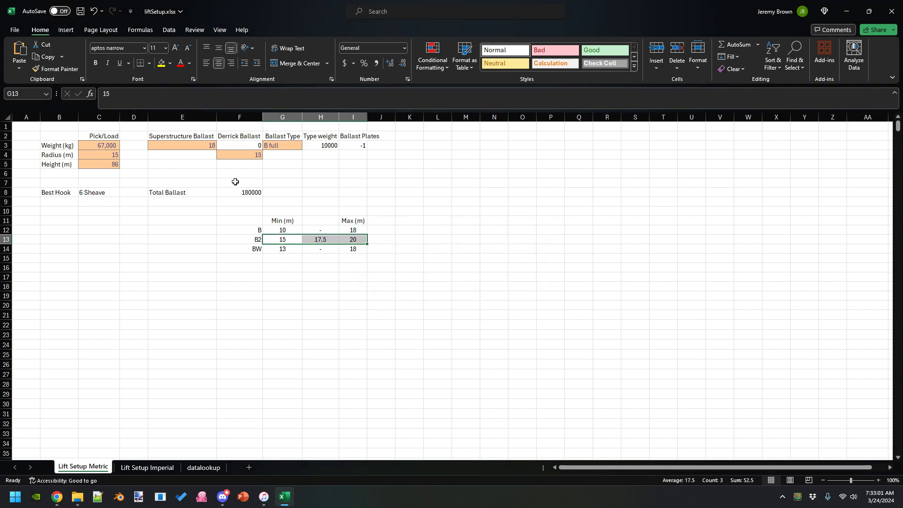
pyautogui.click(231, 157)
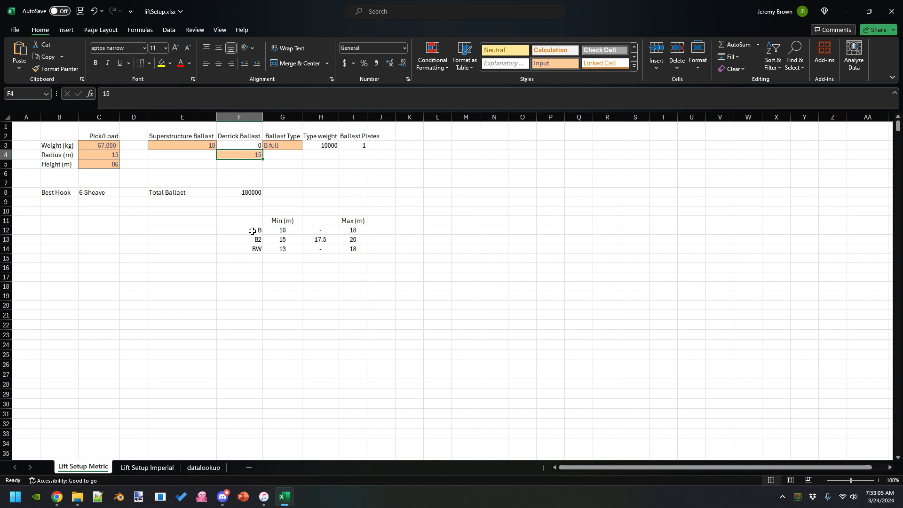
pyautogui.click(270, 233)
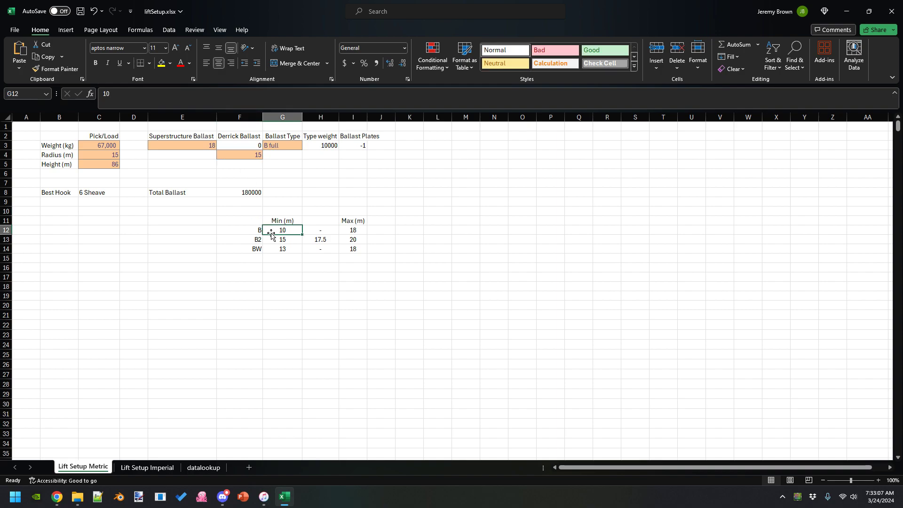
pyautogui.click(345, 230)
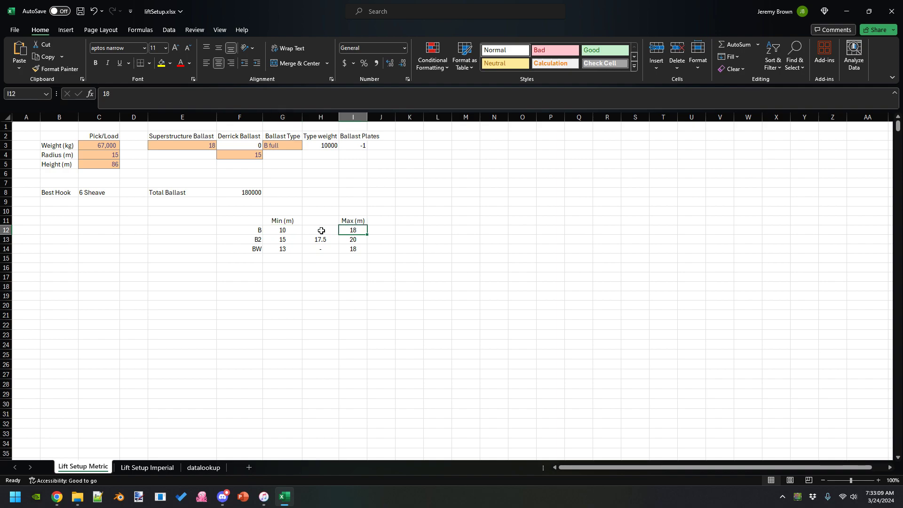
# - Check the BW and B2 radius limits (B2 covers 15–20 m) and bring up G3's ballast type list
pyautogui.click(281, 247)
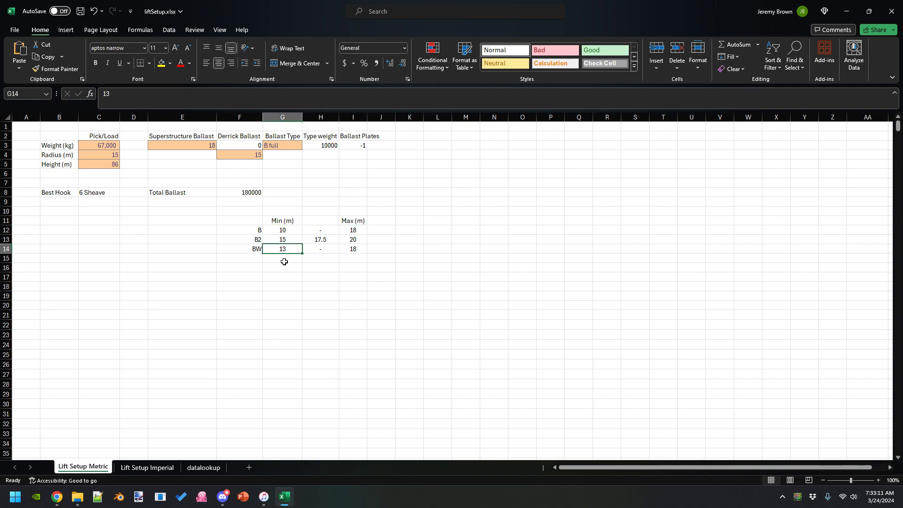
pyautogui.click(346, 248)
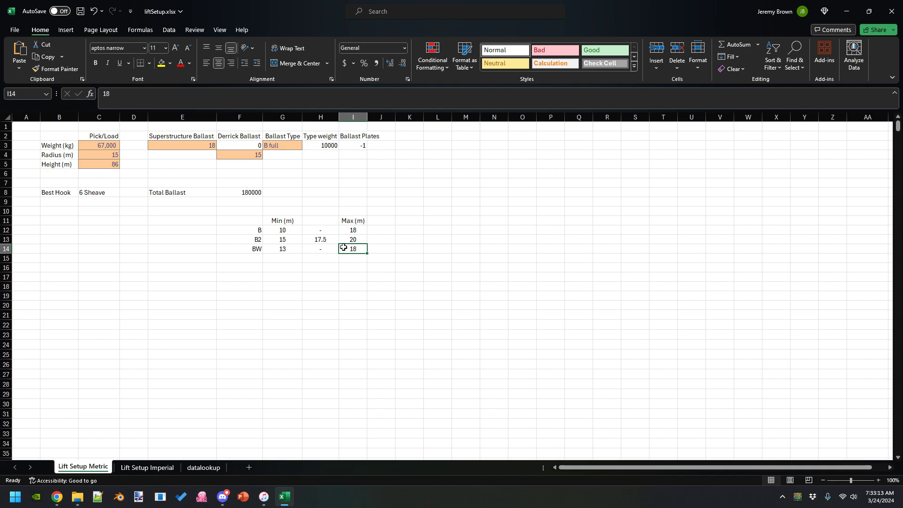
pyautogui.click(288, 239)
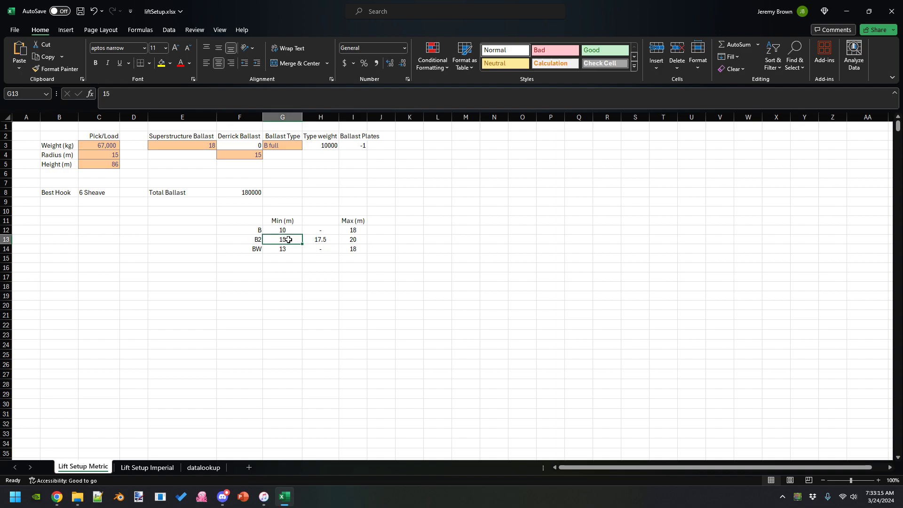
pyautogui.moveTo(288, 239); pyautogui.dragTo(344, 239)
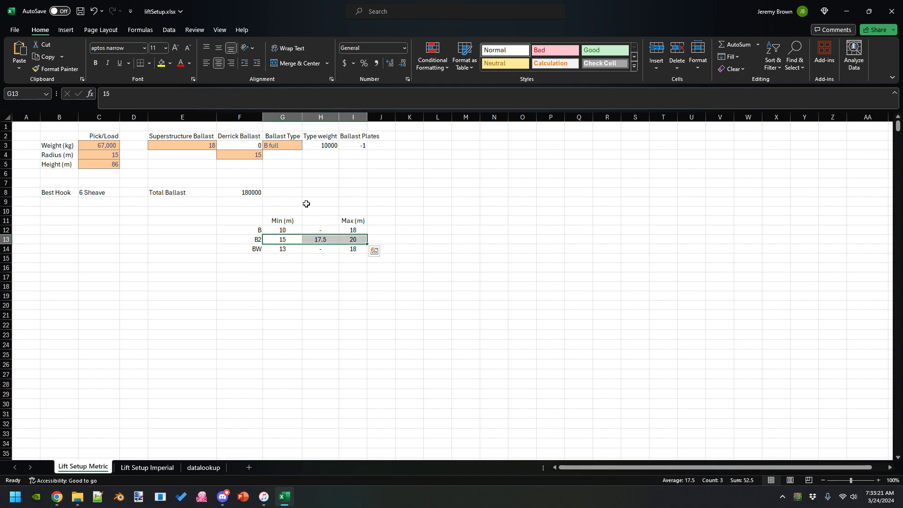
pyautogui.click(284, 146)
pyautogui.click(308, 148)
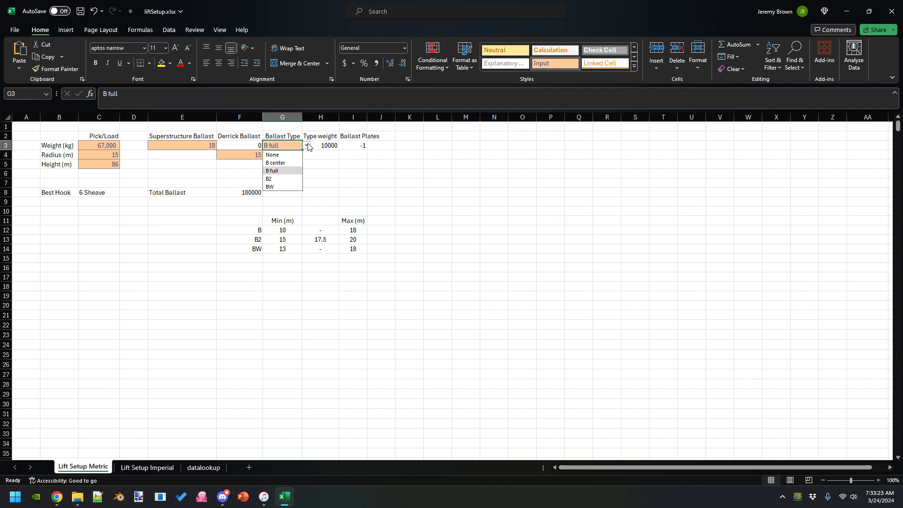
# - Try the B center ballast type (175000 total), then switch back to B full for 180000 total
pyautogui.click(284, 162)
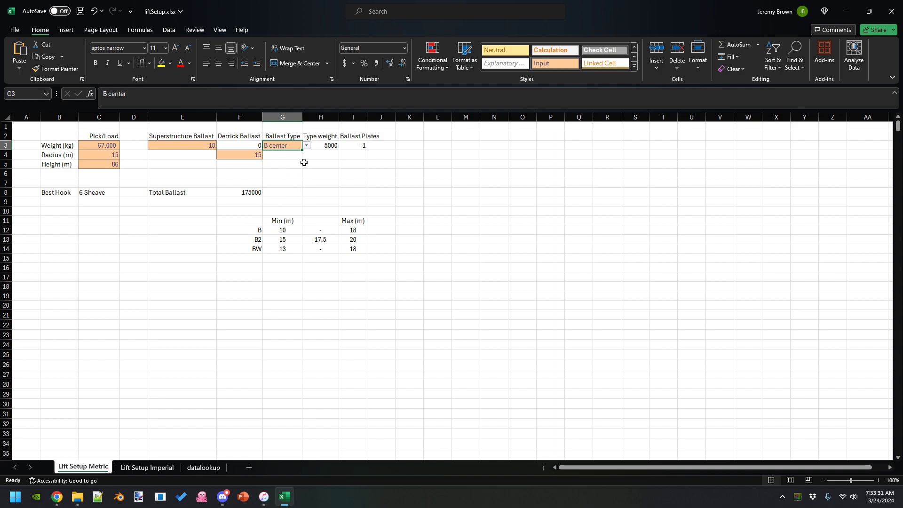
pyautogui.click(306, 145)
pyautogui.click(290, 172)
pyautogui.click(306, 146)
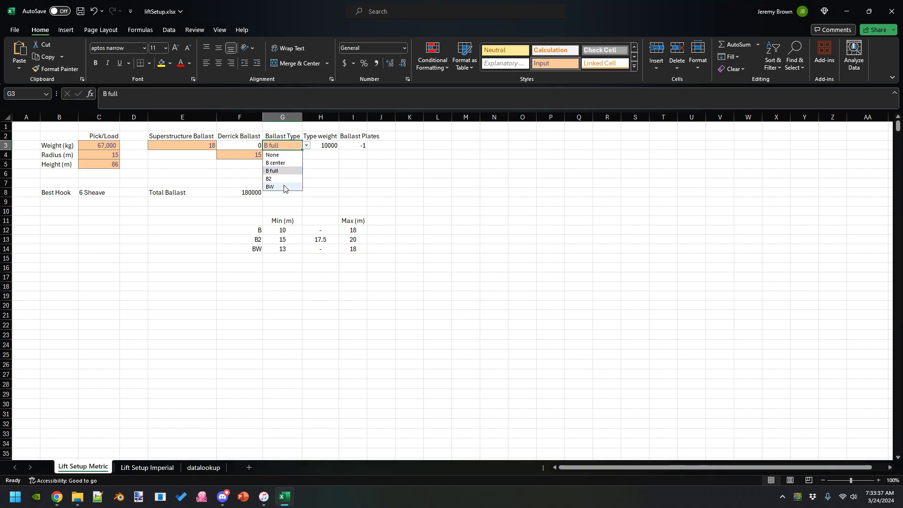
pyautogui.click(223, 164)
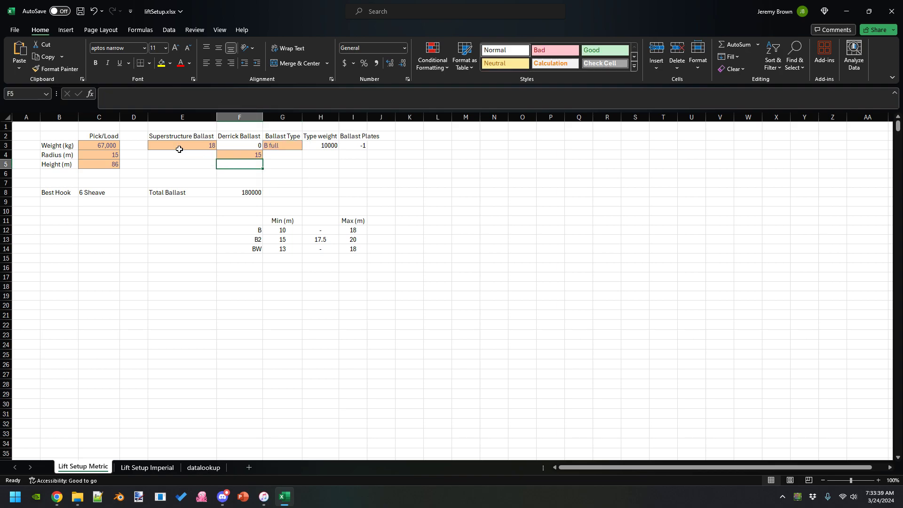
# - Set the superstructure ballast in E3 to 4, dropping total ballast to 70000
pyautogui.click(204, 146)
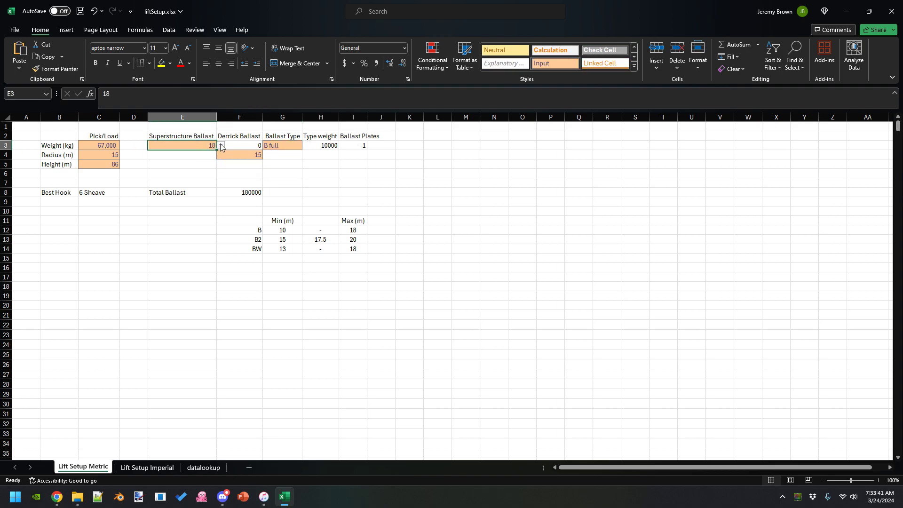
pyautogui.click(221, 146)
pyautogui.click(210, 161)
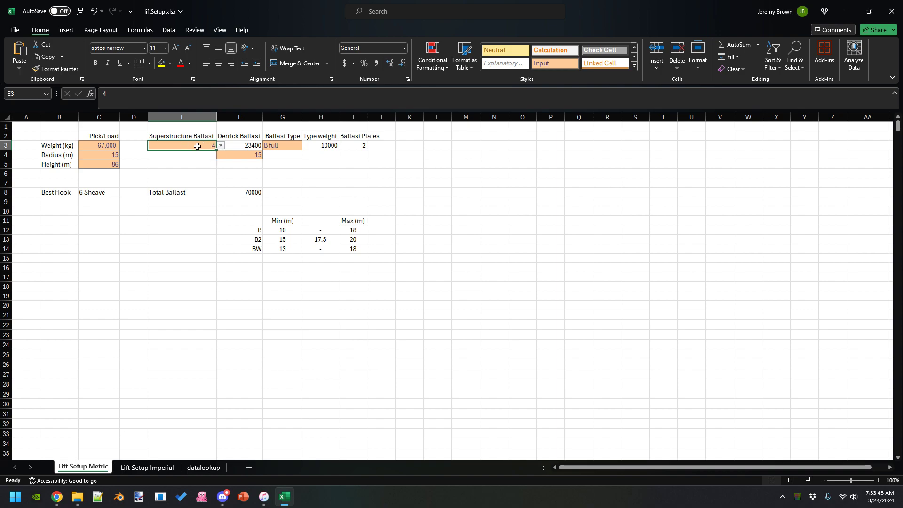
# - Inspect the derrick ballast, ballast type, B radius limits, type weight, ballast plates and total ballast formulas
pyautogui.click(237, 146)
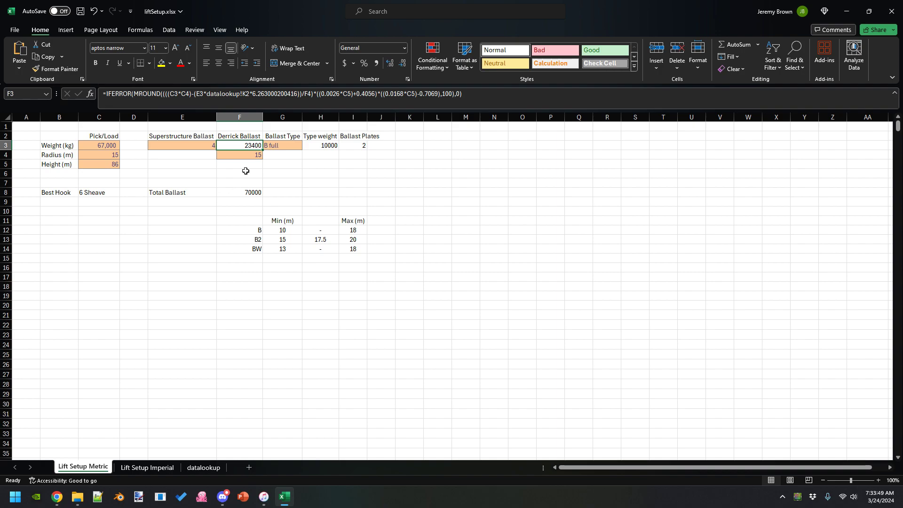
pyautogui.click(248, 156)
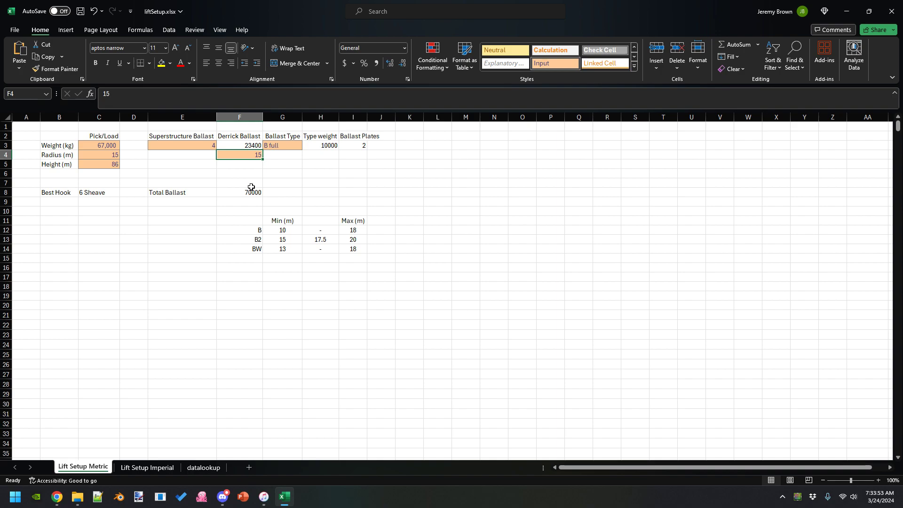
pyautogui.click(286, 150)
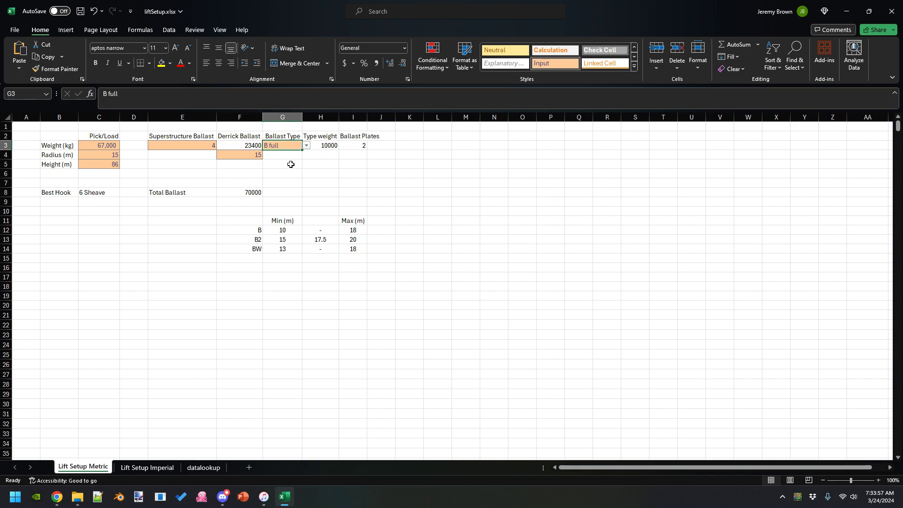
pyautogui.moveTo(253, 231); pyautogui.dragTo(353, 231)
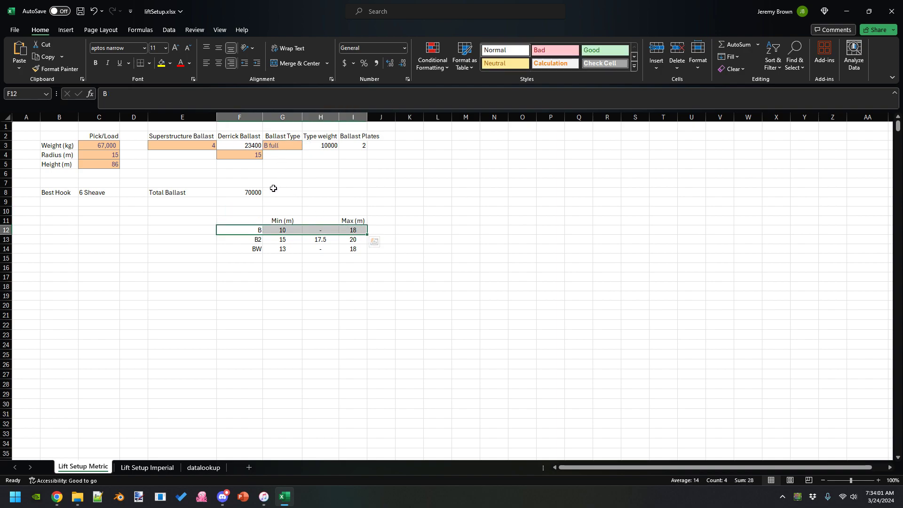
pyautogui.click(317, 146)
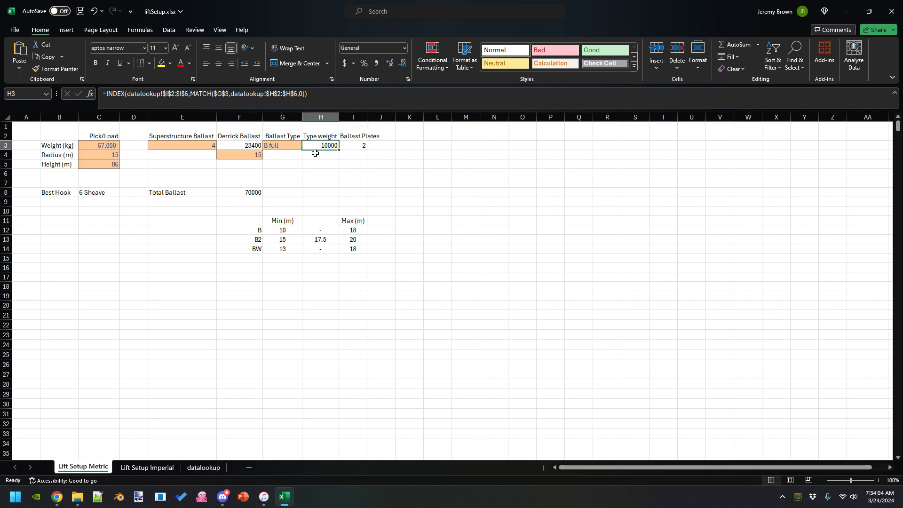
pyautogui.click(357, 147)
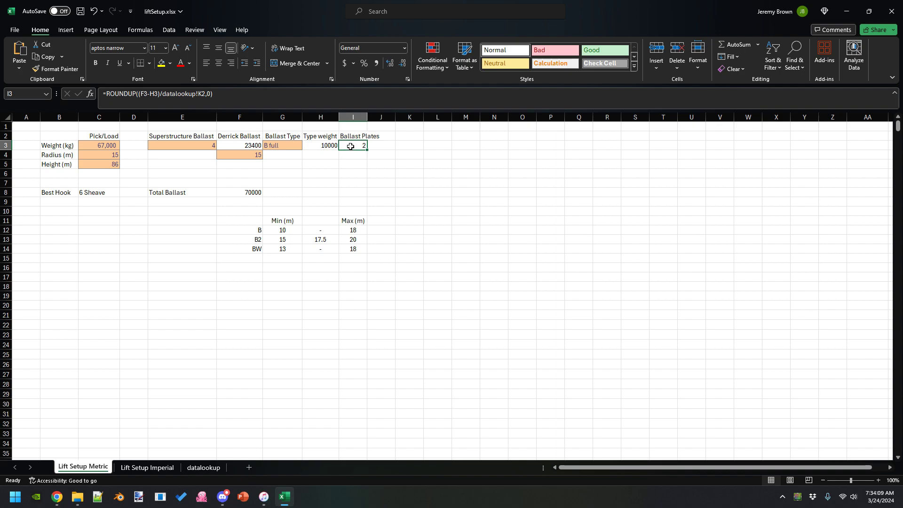
pyautogui.click(248, 194)
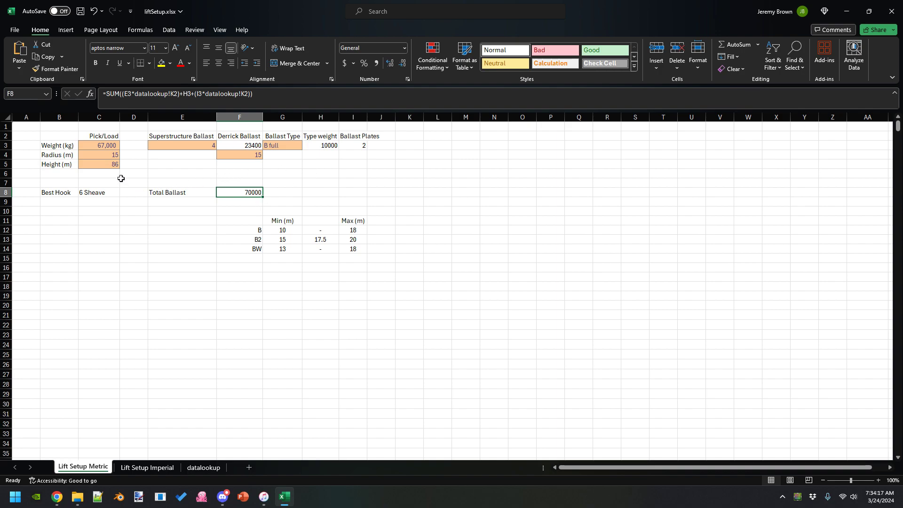
# - Change the radius in C4 to 20 m and check the recalculated derrick ballast
pyautogui.click(107, 154)
pyautogui.write('20')
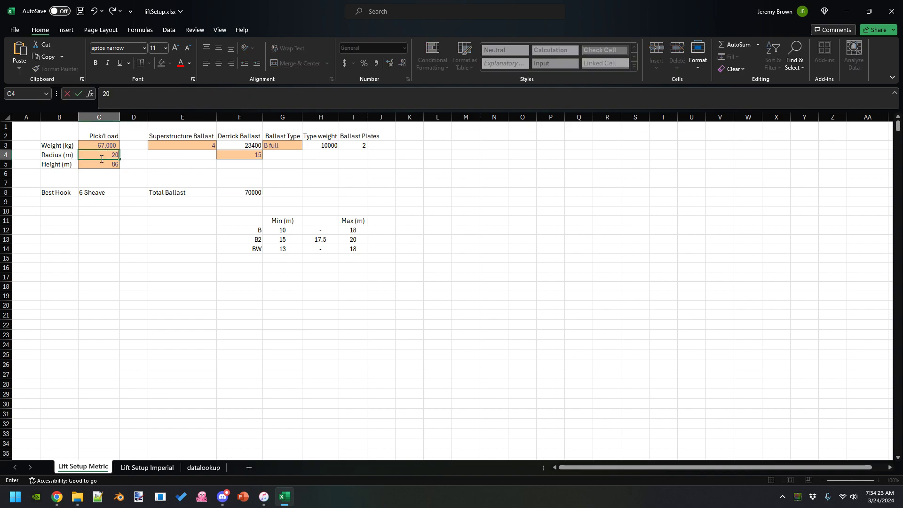
pyautogui.press('Return')
pyautogui.click(235, 145)
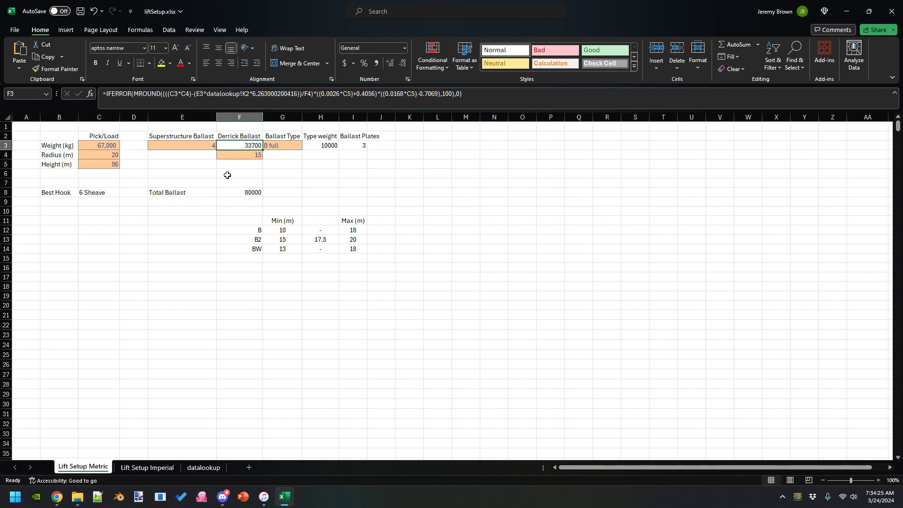
# - Change the height in C5 to 150 m, giving 104800 derrick ballast and 150000 total ballast
pyautogui.click(111, 163)
pyautogui.write('150')
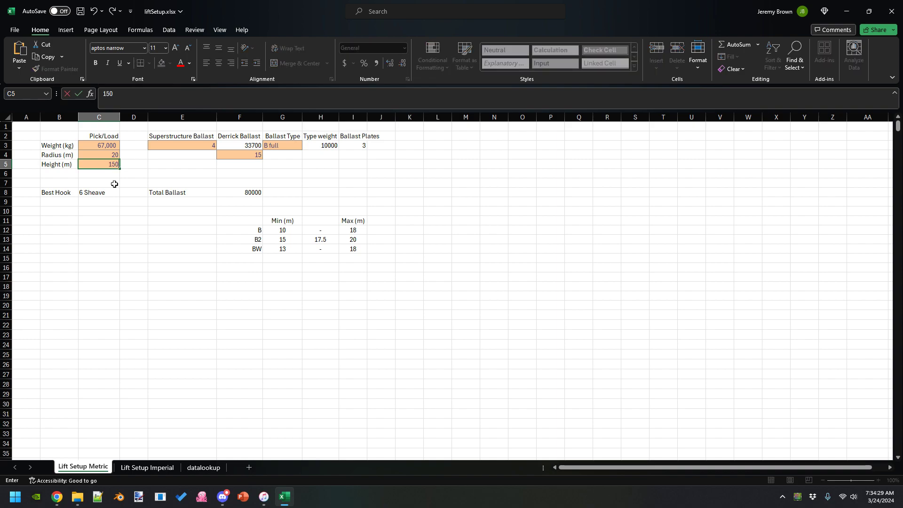
pyautogui.press('Return')
pyautogui.click(239, 144)
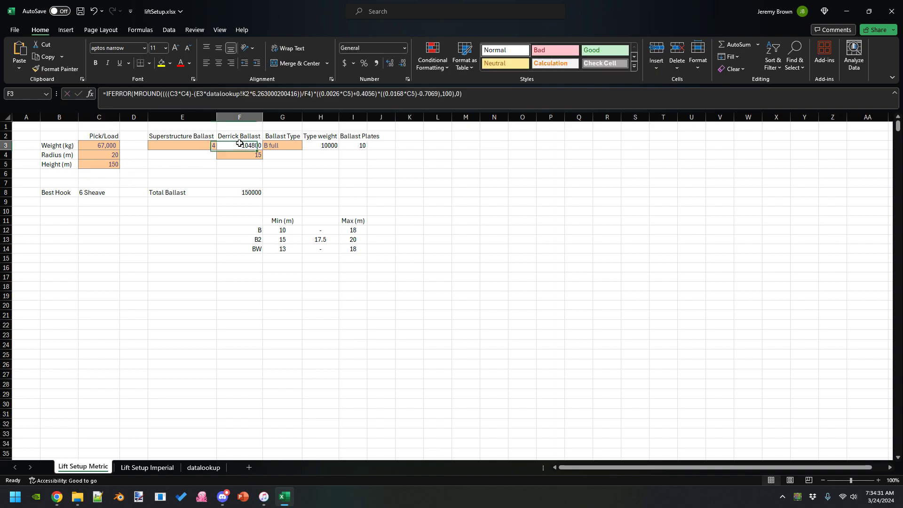
pyautogui.click(195, 143)
pyautogui.click(220, 146)
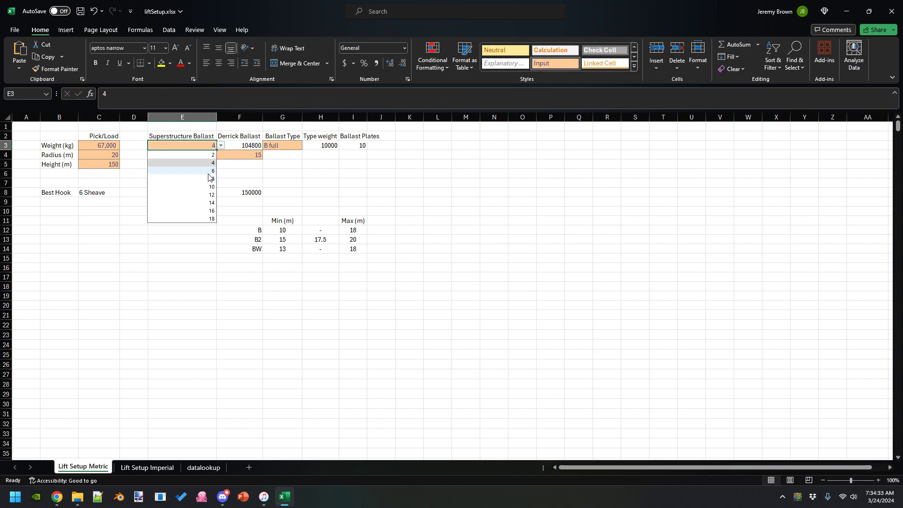
# - Choose 16 for superstructure ballast in E3 and check the F4 derrick ballast input of 15
pyautogui.click(200, 211)
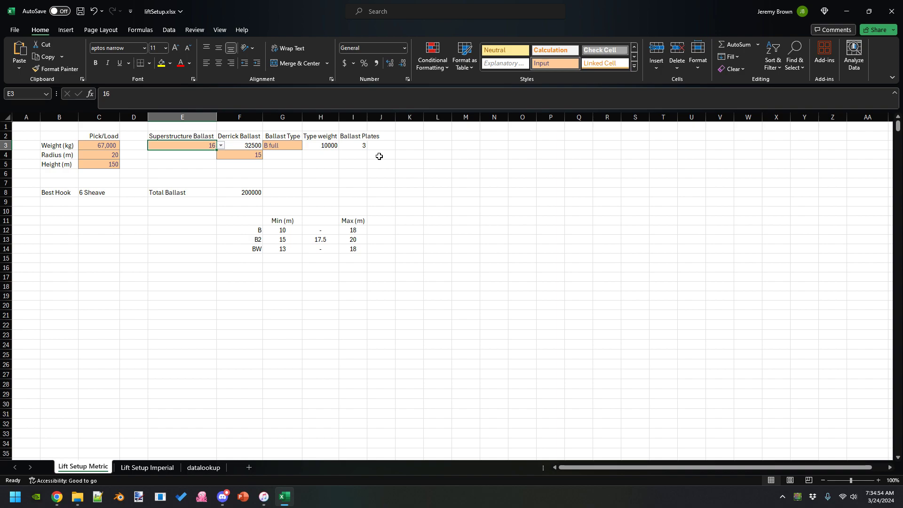
pyautogui.click(247, 156)
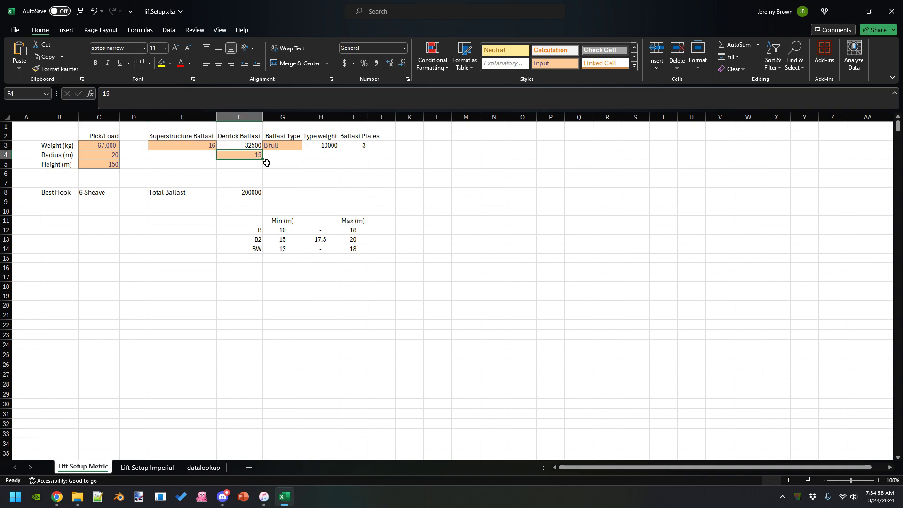